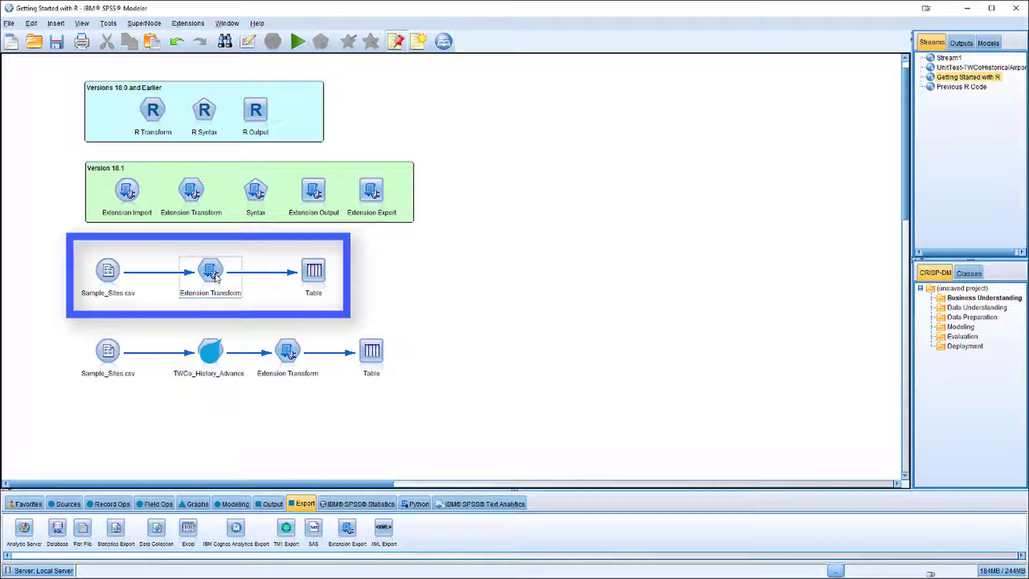
Step: Review the syntax of the upper stream's Extension Transform node and its R and Python for Spark options, keeping R selected
double_click(215, 276)
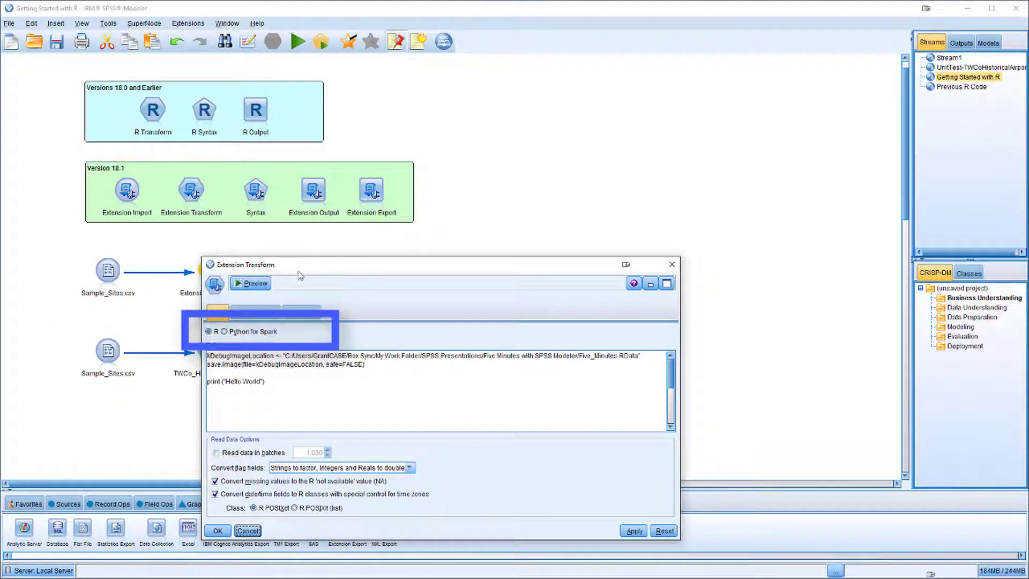
left_click(253, 333)
left_click(215, 333)
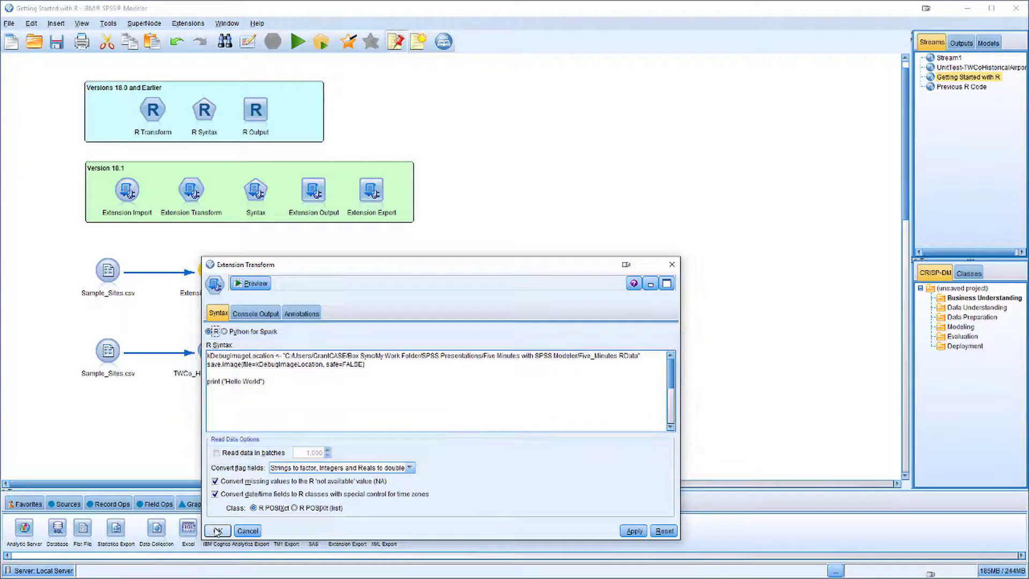
left_click(218, 531)
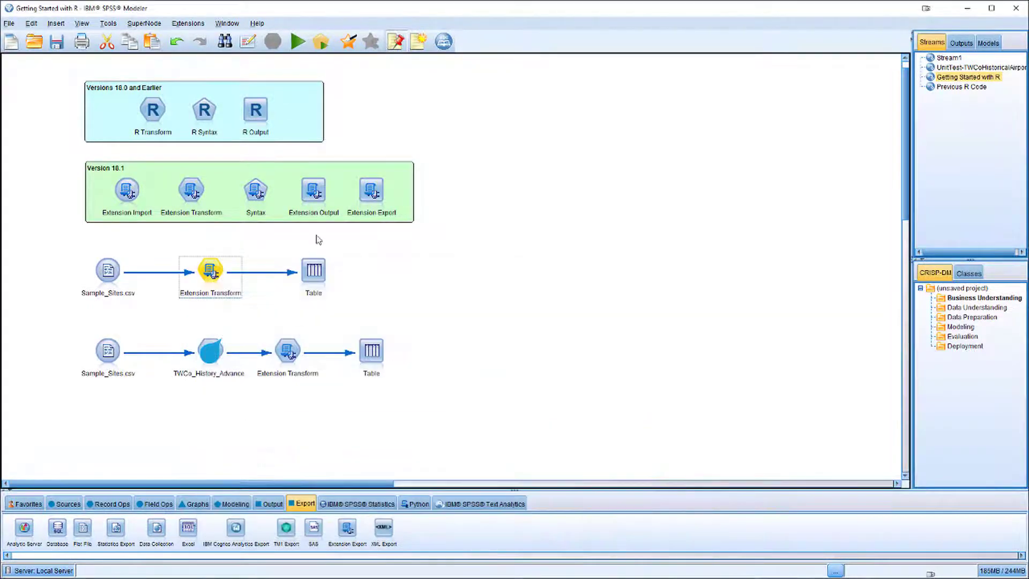
Step: Run the Table node of the upper stream and close its output table
left_click(311, 272)
right_click(311, 273)
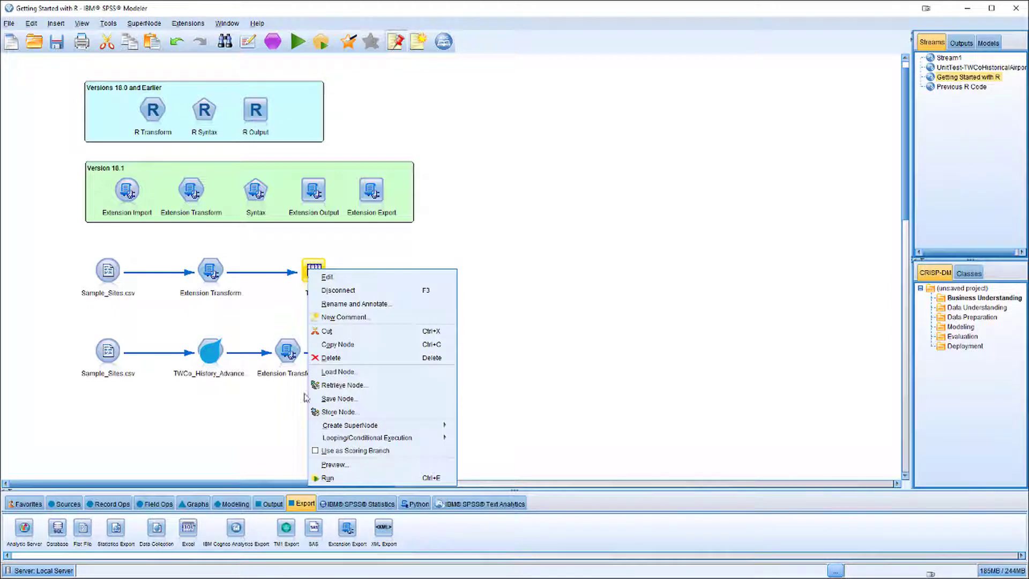
left_click(328, 478)
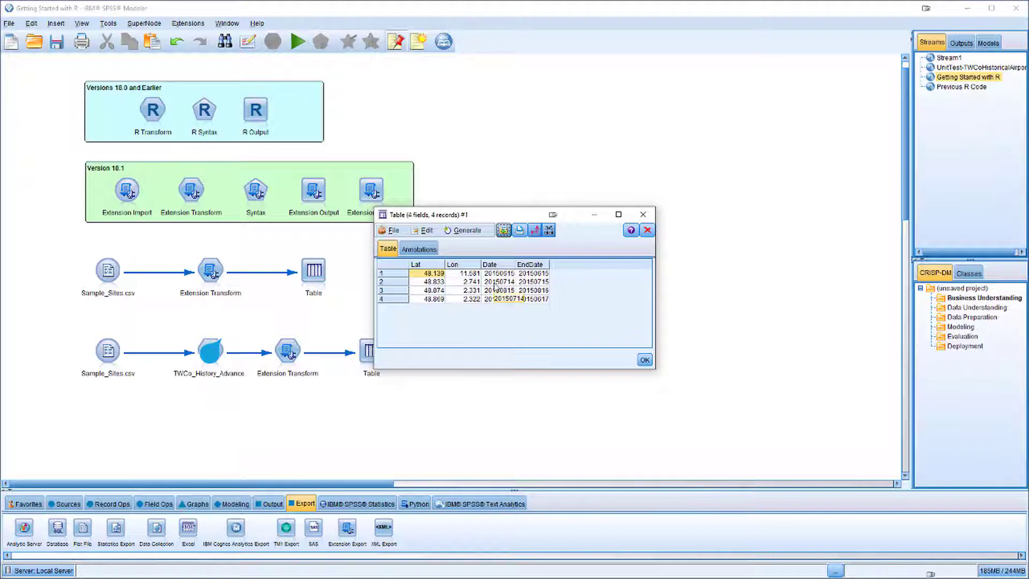
left_click(644, 360)
Step: Show the console output of the upper stream's Extension Transform node
double_click(209, 269)
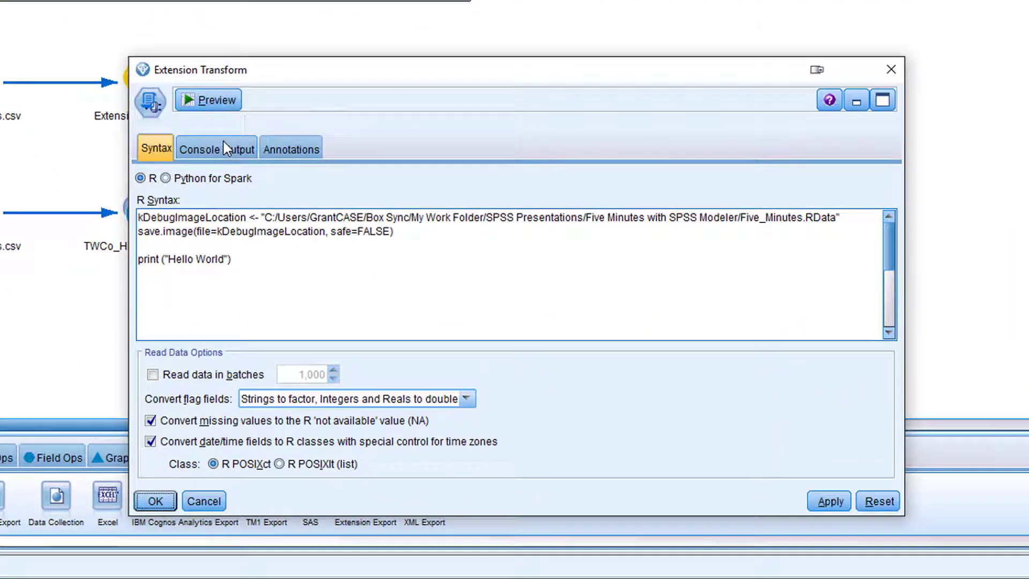
left_click(227, 148)
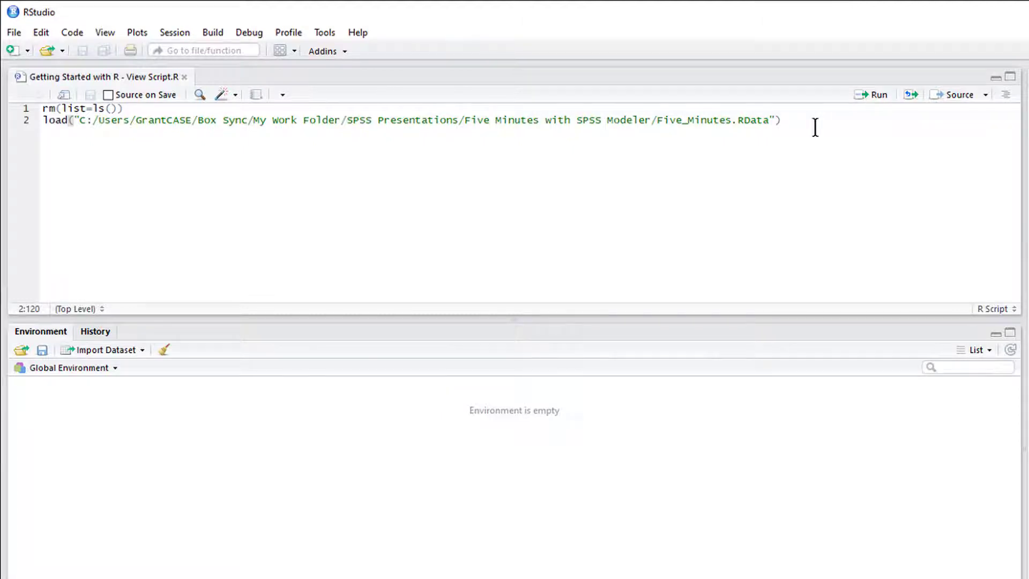
Step: In RStudio, load the Five_Minutes.RData workspace from the script and view the modelerData and modelerDataModel data frames
key("ctrl+Return")
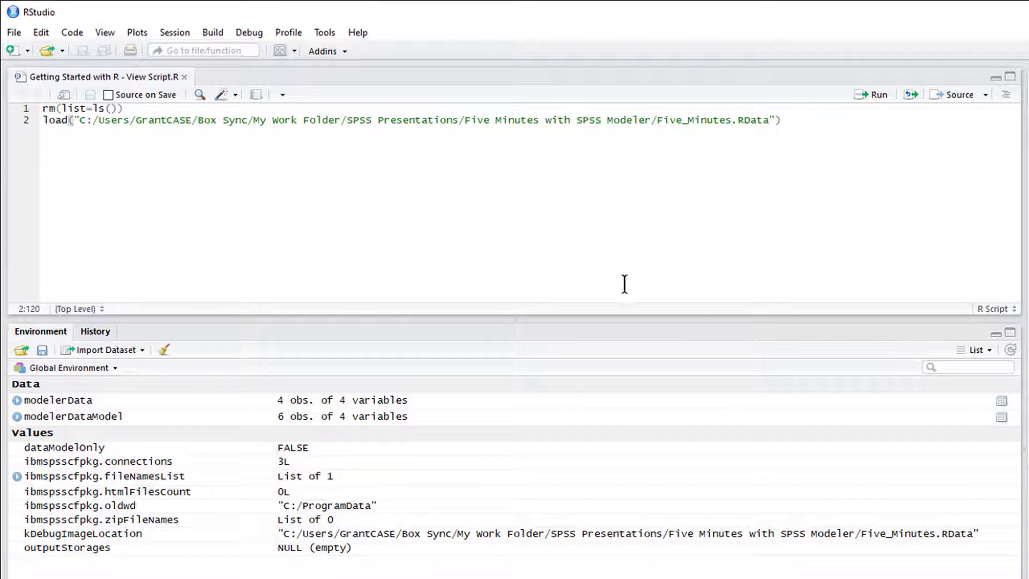
left_click(70, 403)
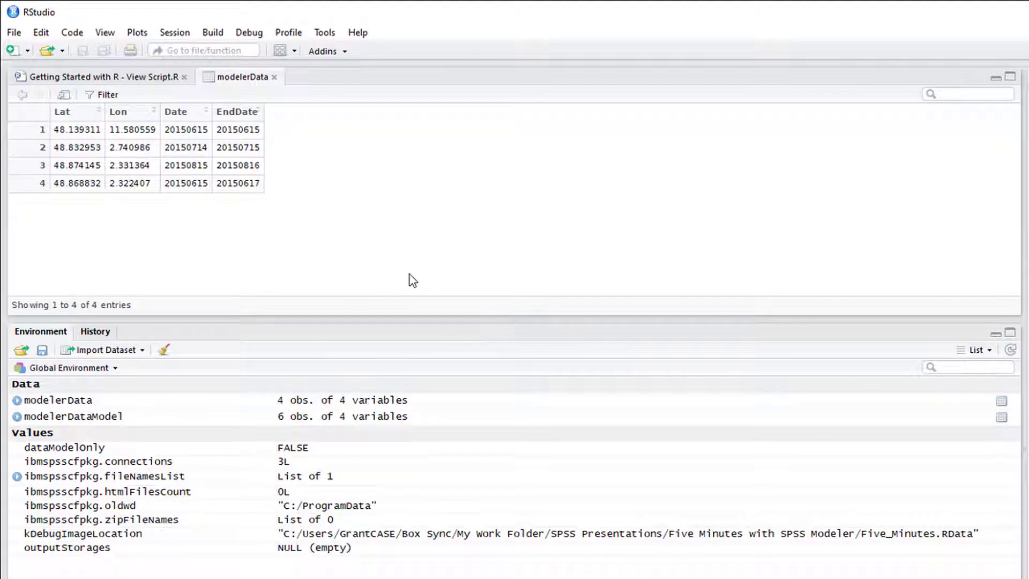
left_click(109, 418)
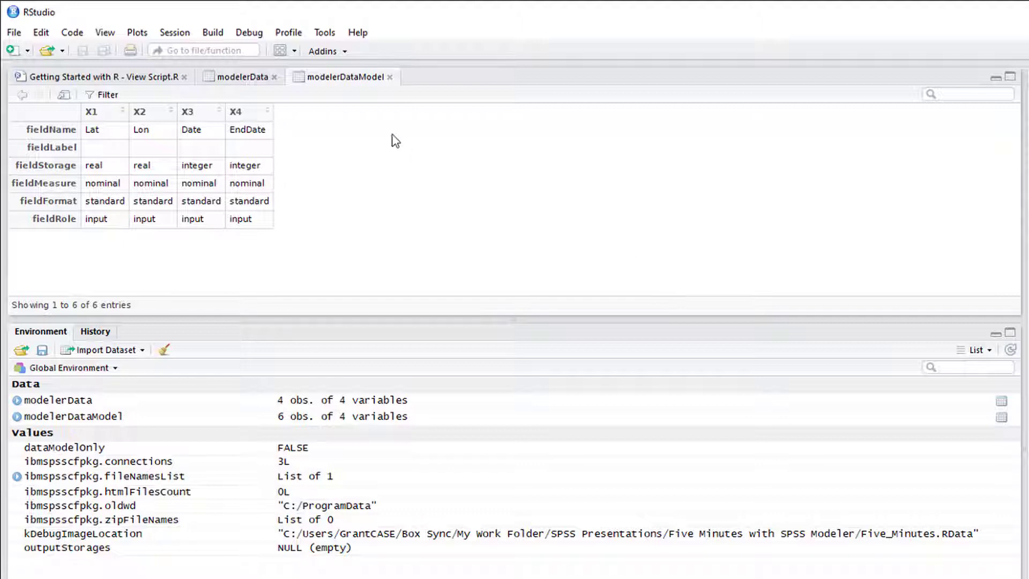
Step: Compare the modelerData records with the Modeler table output and the field definitions in modelerDataModel
left_click(254, 80)
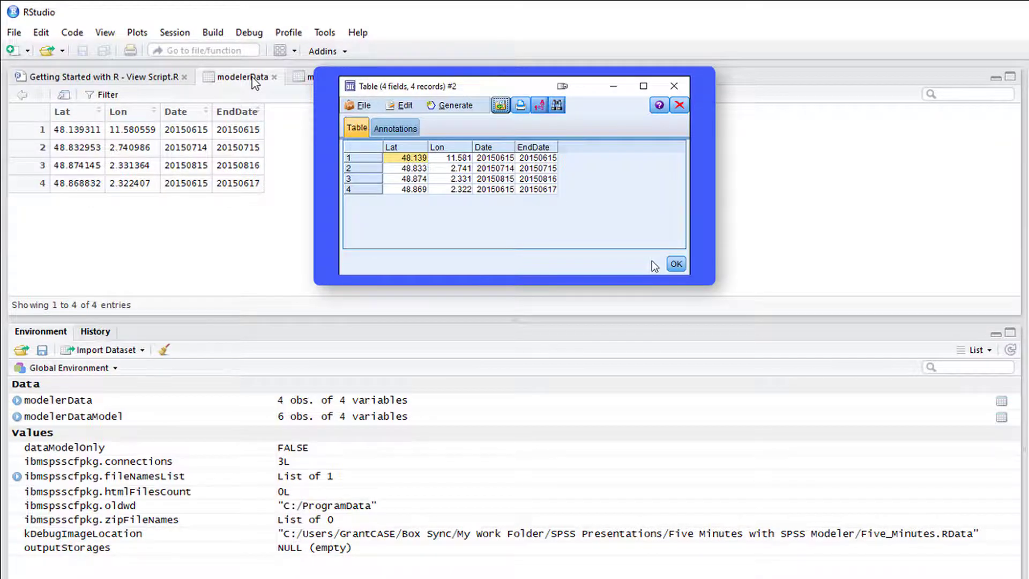
left_click(676, 263)
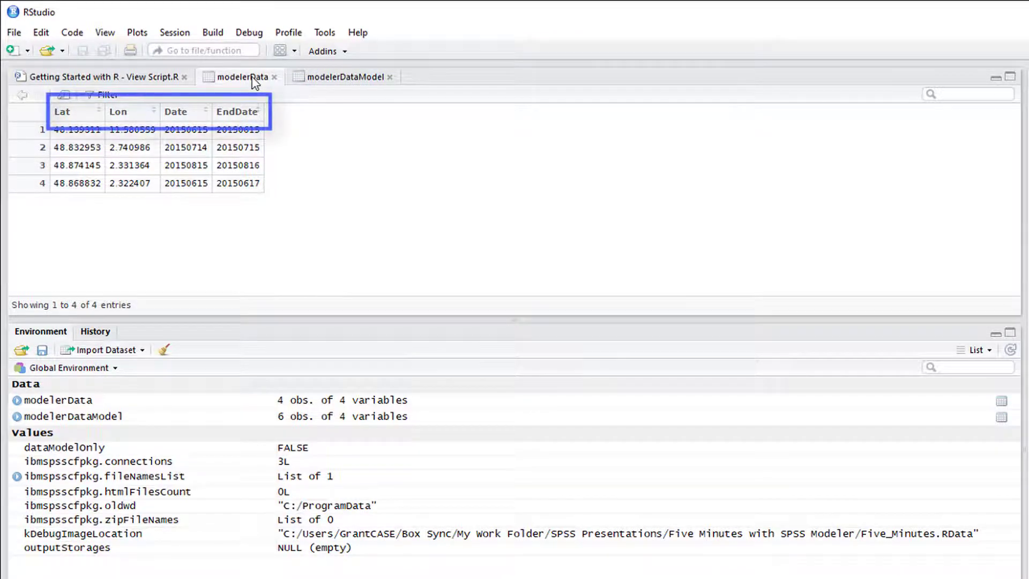
left_click(332, 78)
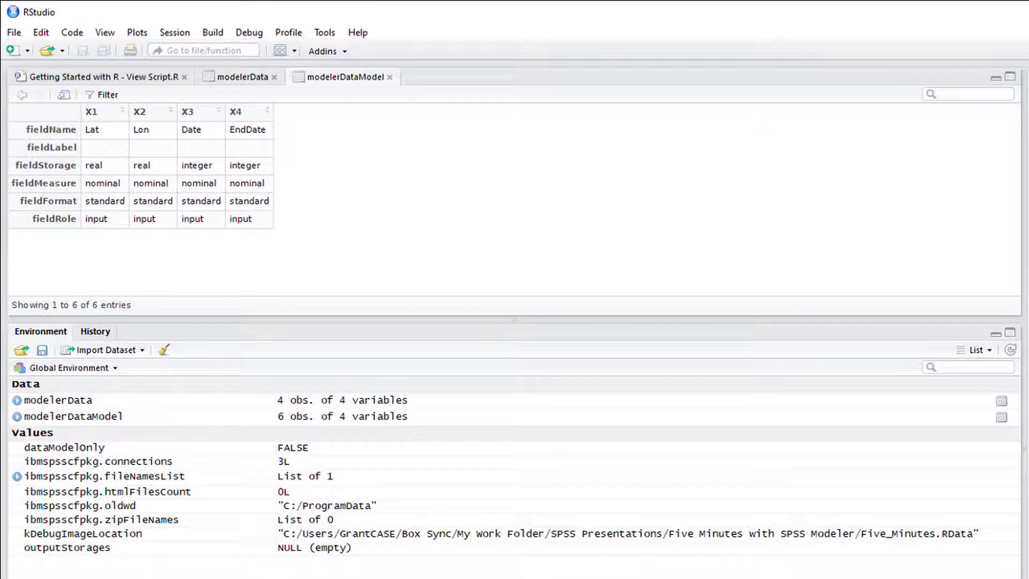
Step: Switch back to SPSS Modeler and open the TWCo_History_Advanced node in the lower stream
key("alt+Tab")
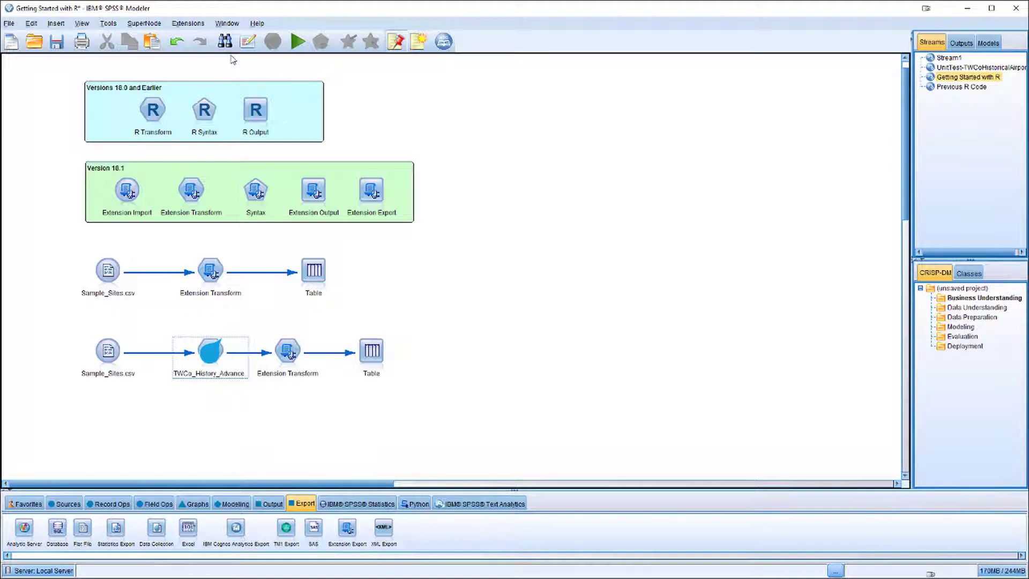
left_click(201, 24)
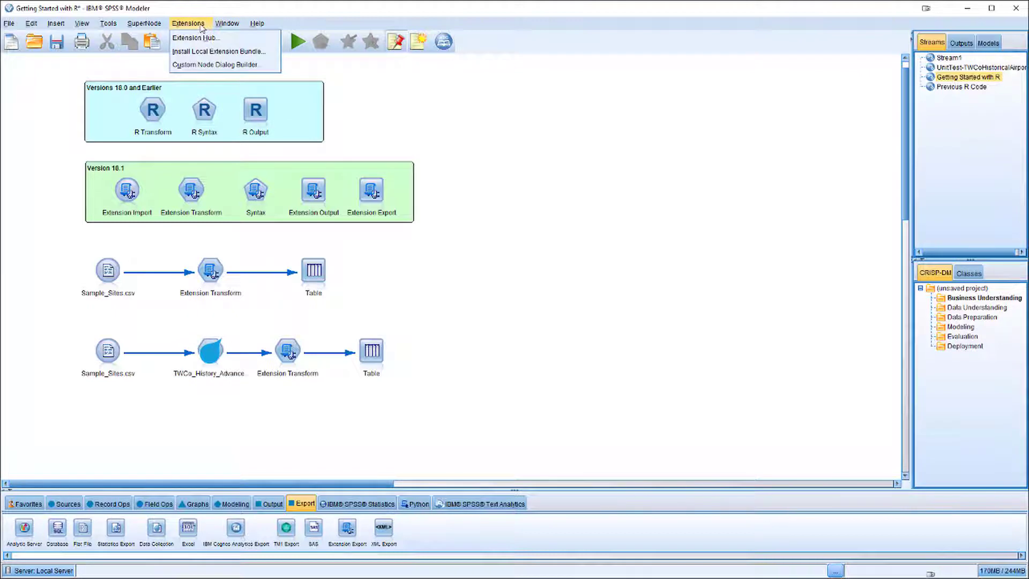
left_click(201, 25)
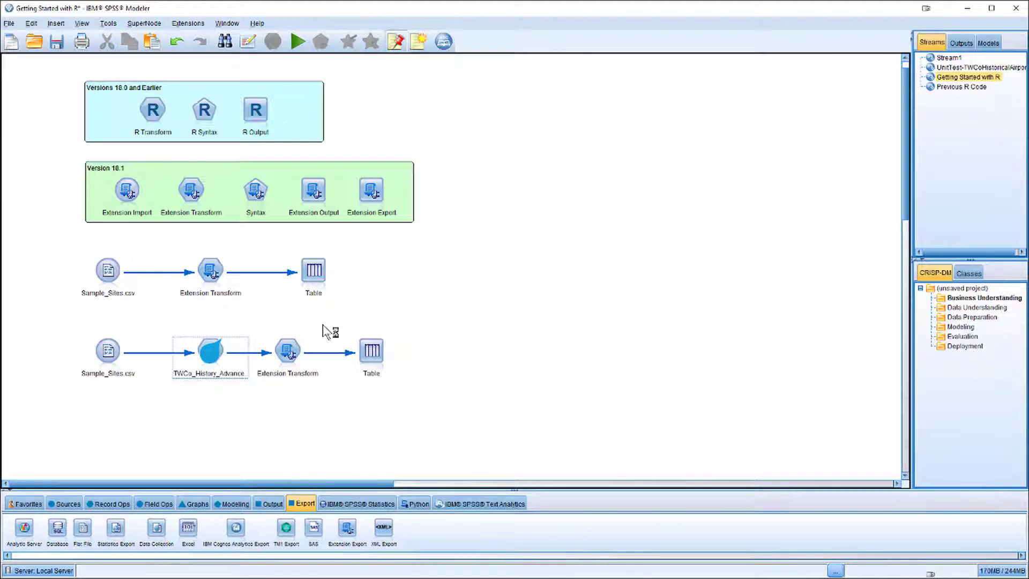
double_click(202, 350)
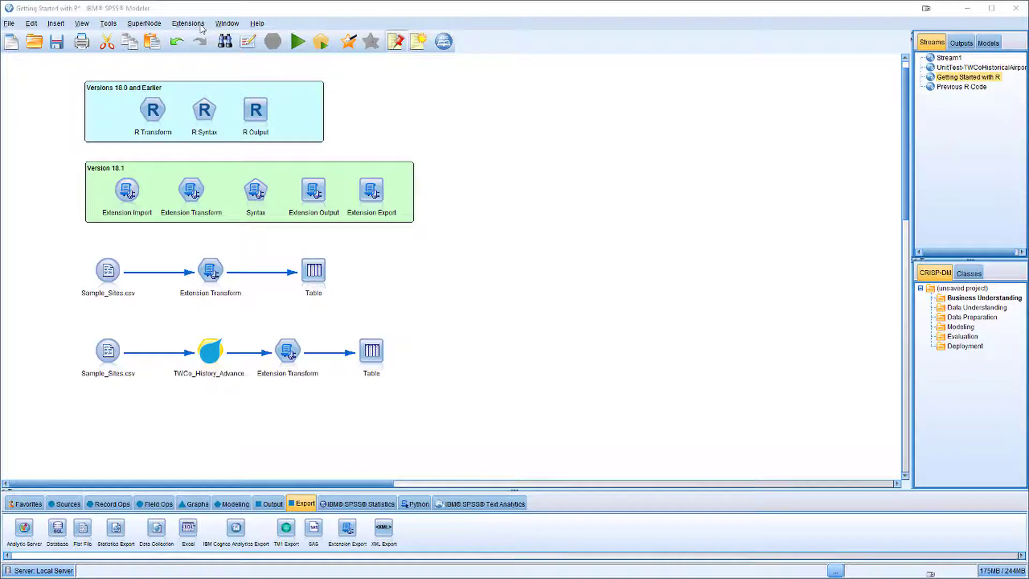
Step: Open the installed TWCo_History_Advanced extension in the Custom Node Dialog Builder
left_click(188, 24)
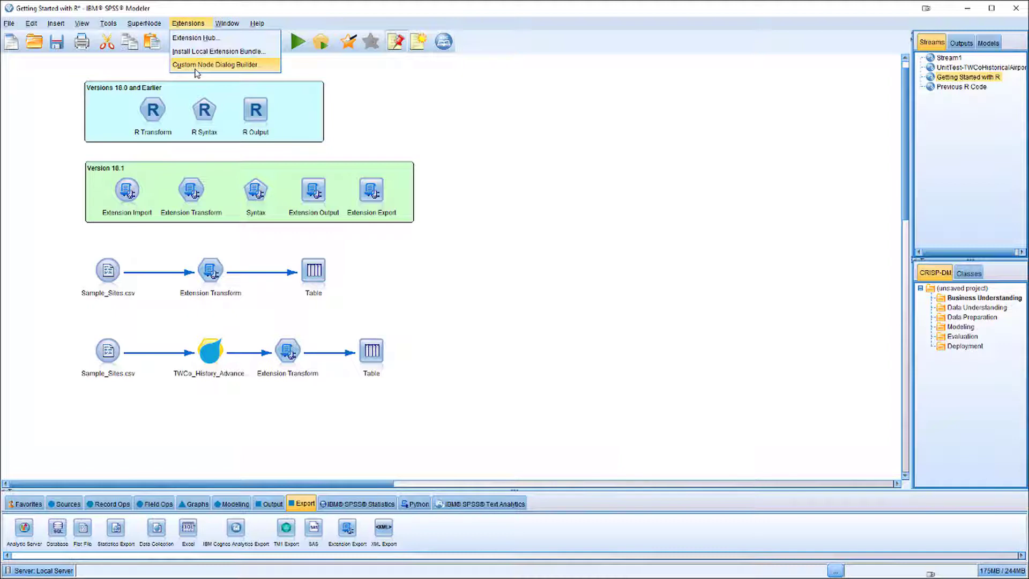
left_click(197, 65)
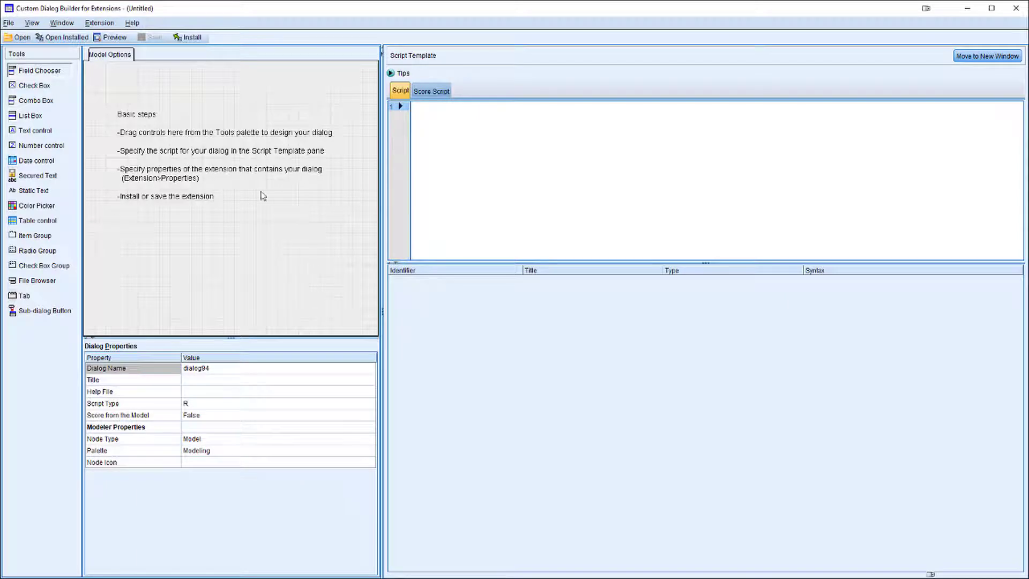
left_click(62, 37)
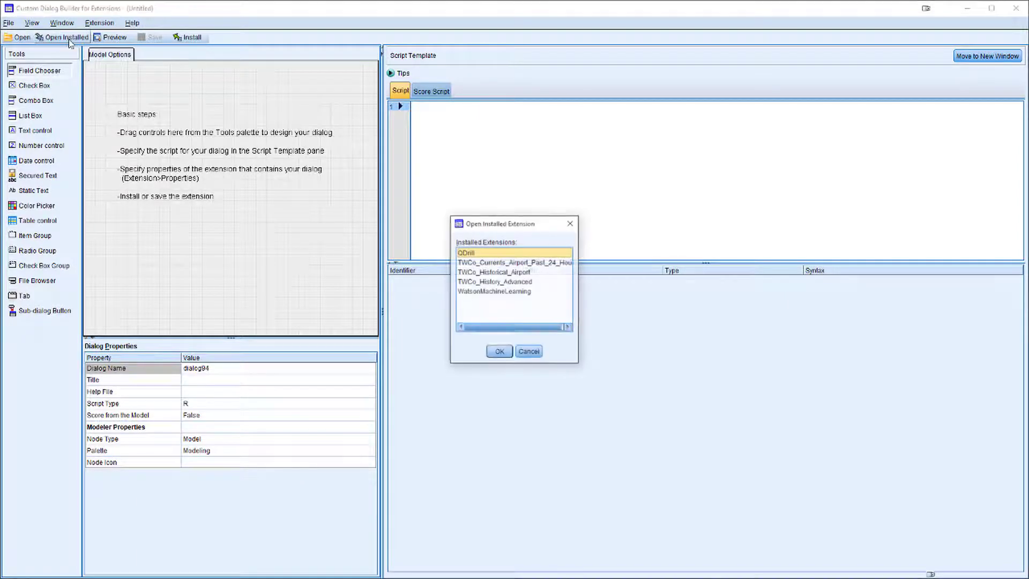
double_click(504, 282)
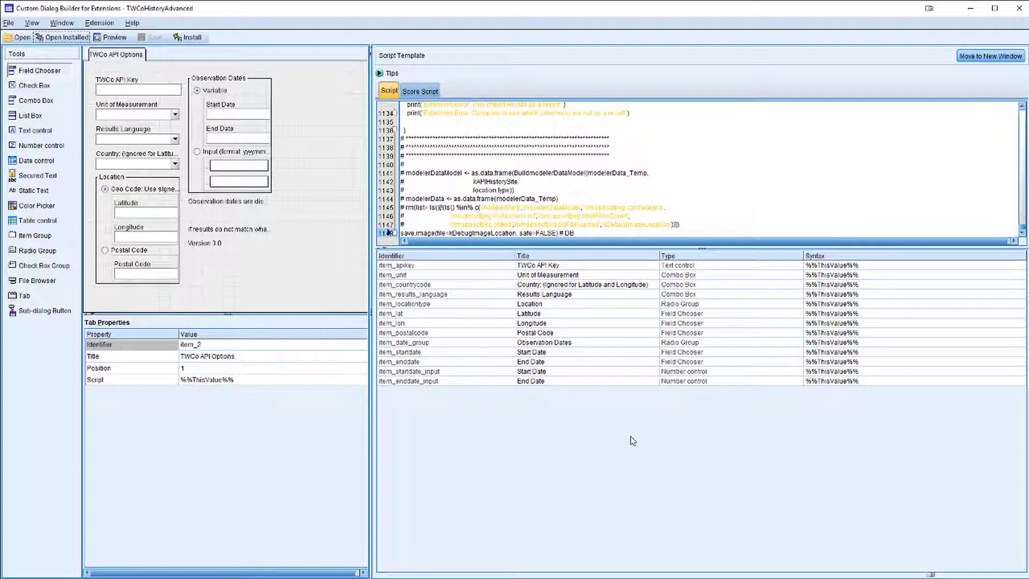
Step: Examine the dialog's Script Type and Node Type choices, keeping R and Process, and view the properties of the Country combo box
left_click(330, 283)
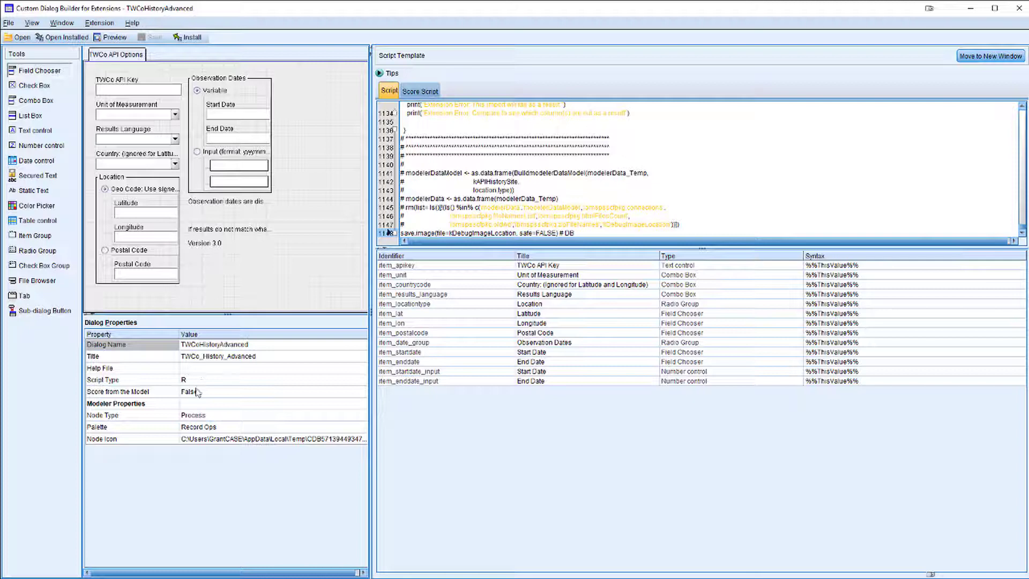
left_click(237, 380)
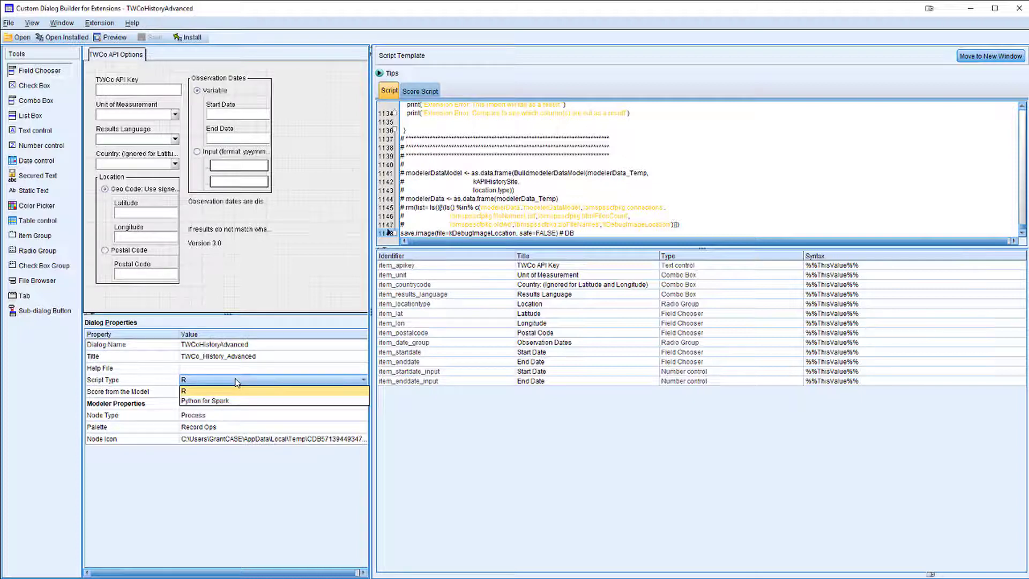
left_click(143, 383)
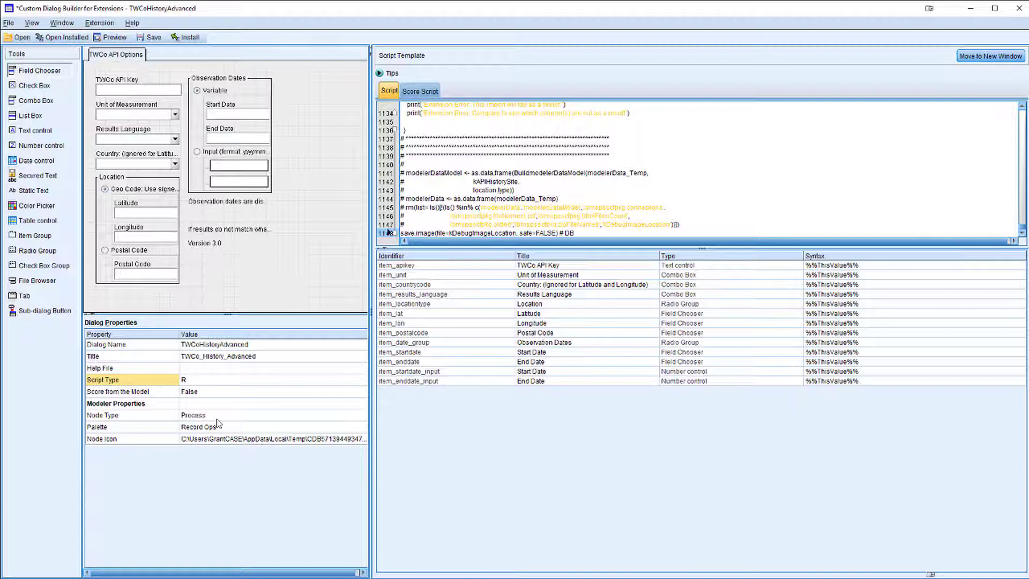
left_click(217, 419)
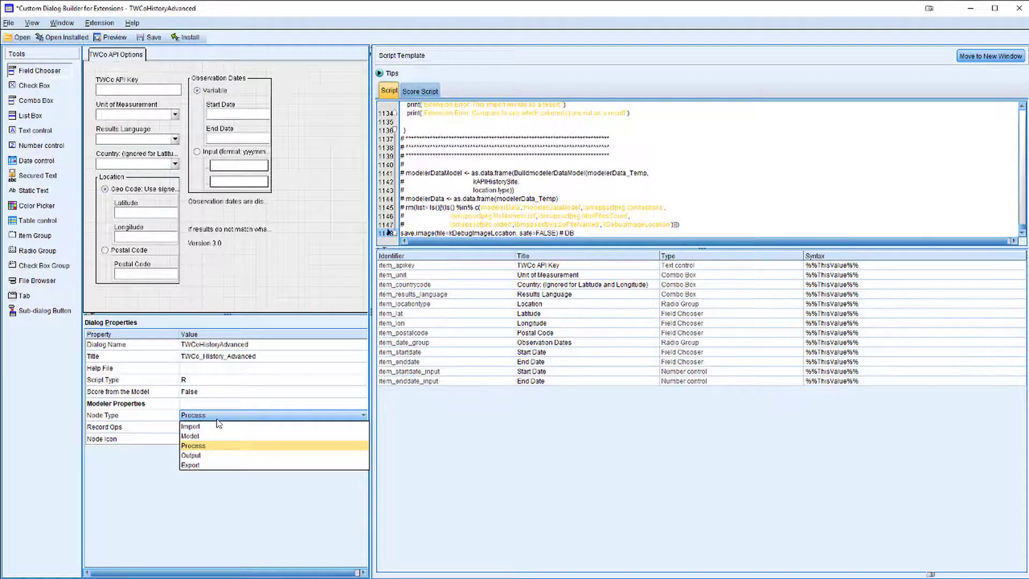
left_click(156, 419)
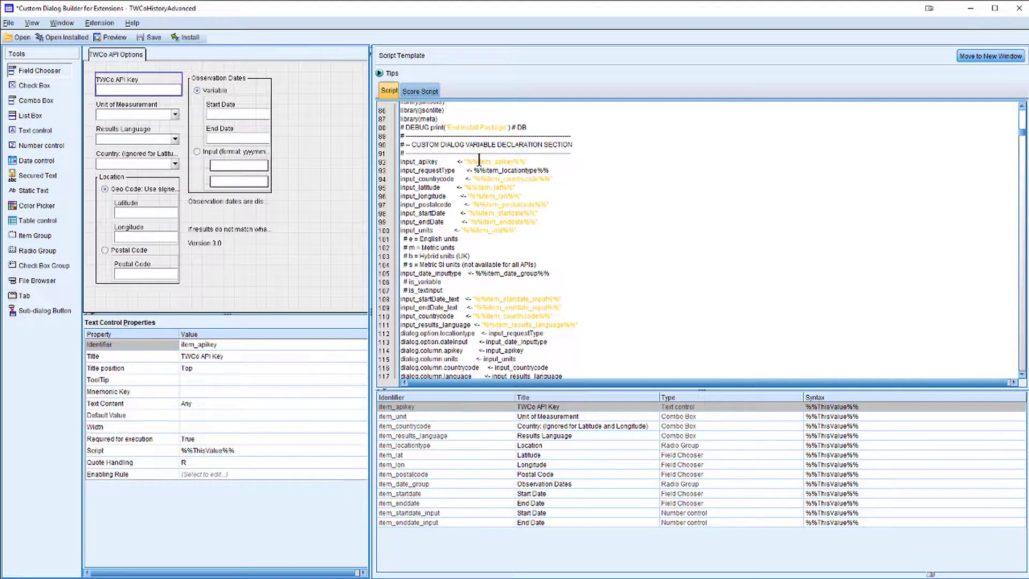
left_click(578, 426)
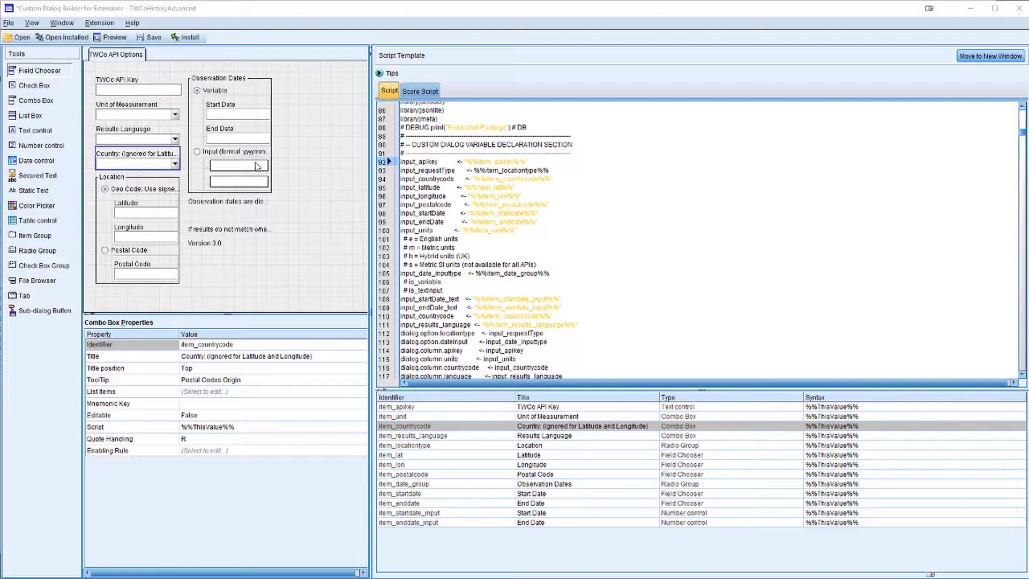
Step: Review the extension's required properties and its optional general, dependencies and localization settings
left_click(101, 25)
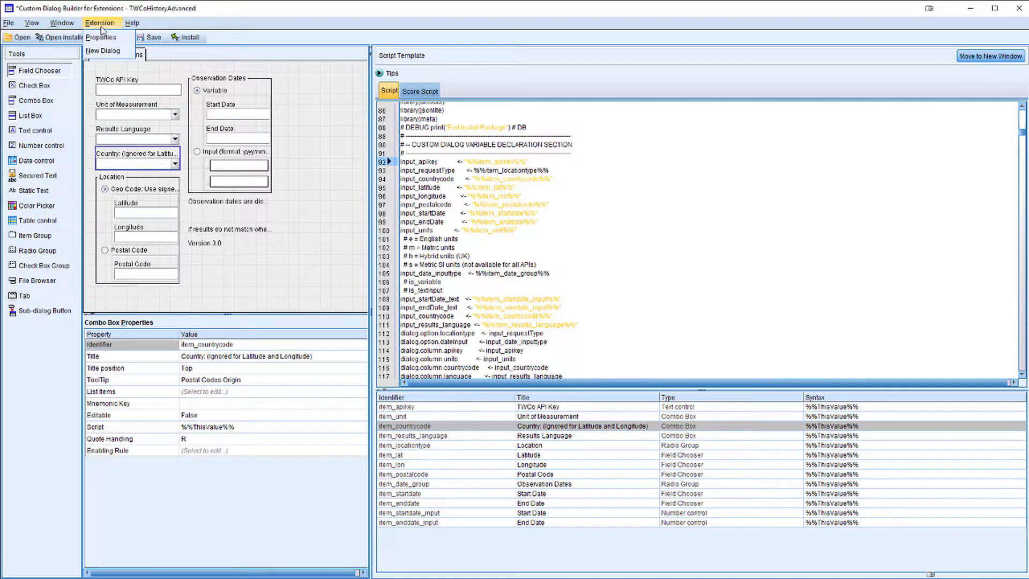
left_click(104, 37)
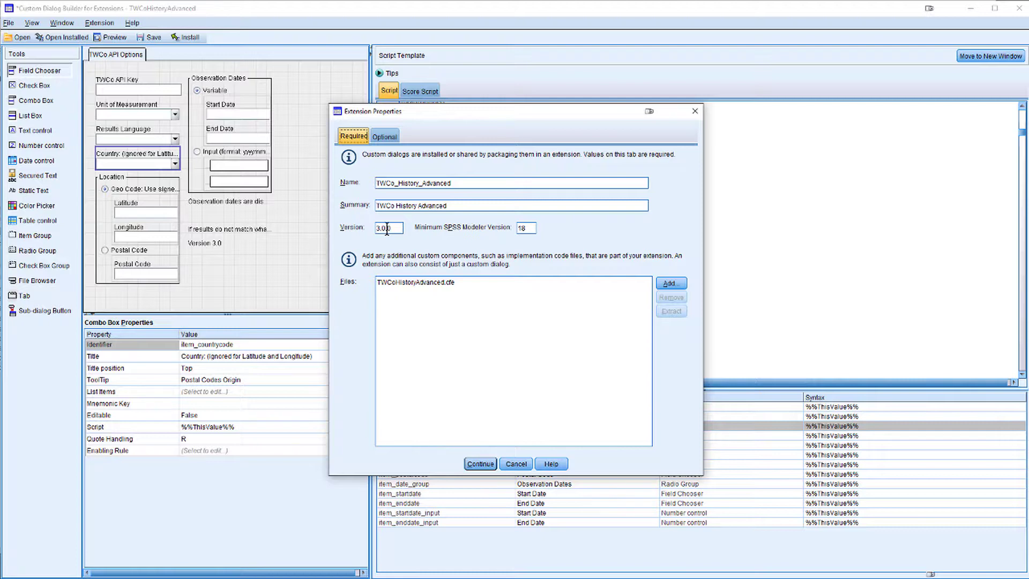
left_click(385, 136)
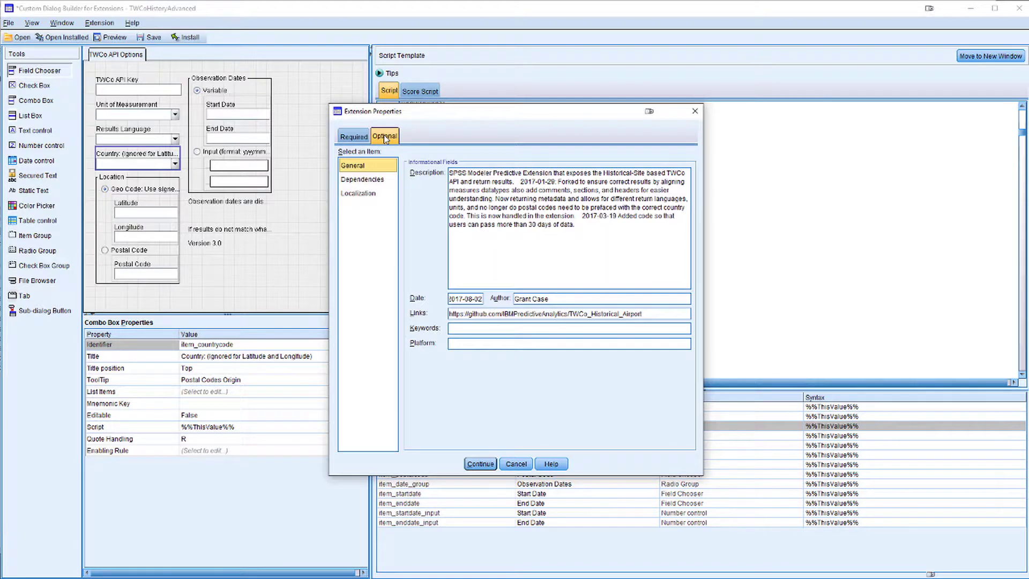
left_click(384, 182)
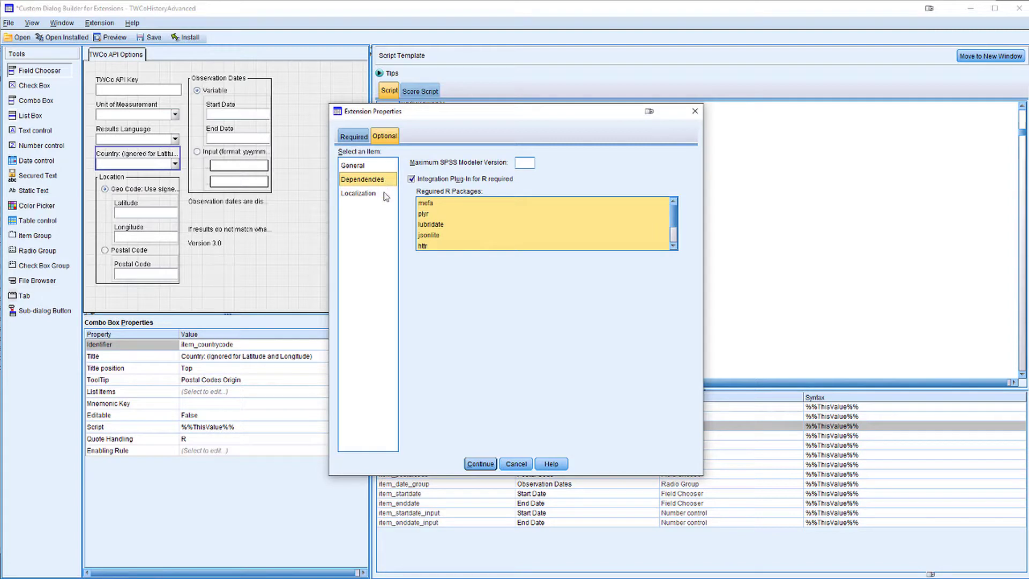
left_click(386, 197)
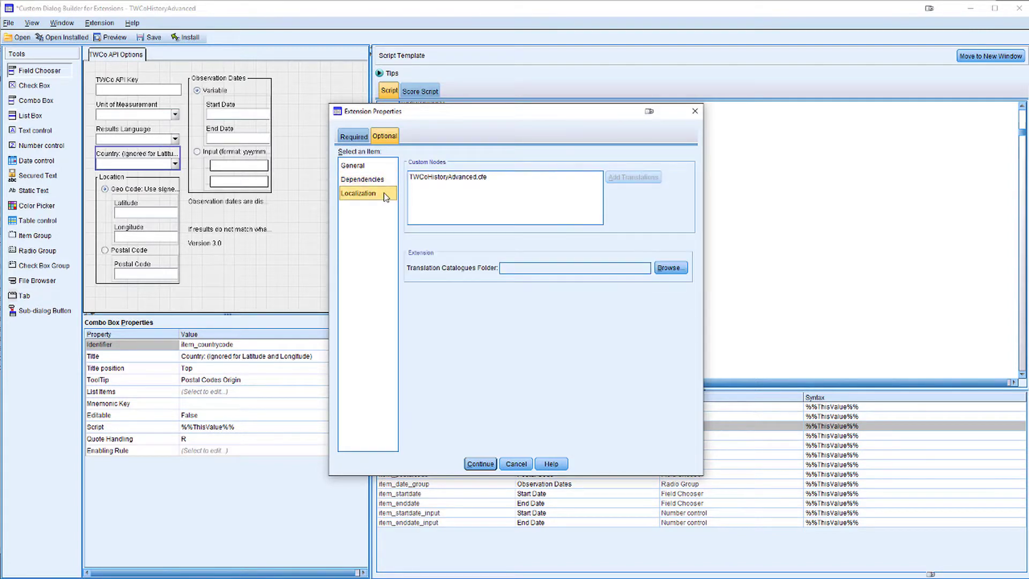